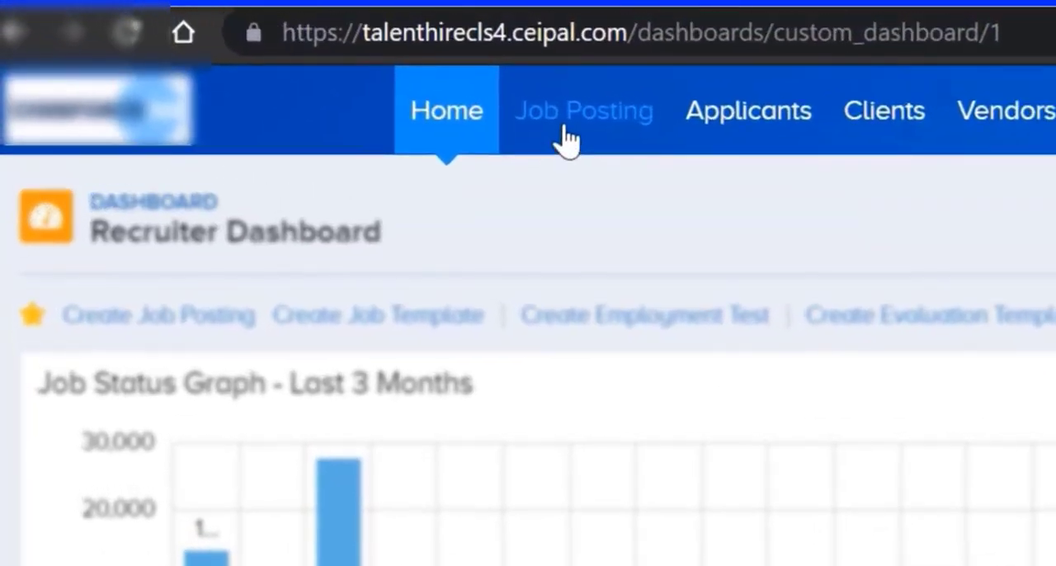
# Search the job postings for job code JPC - 55848 and open the Application Developer job.
pyautogui.click(565, 130)
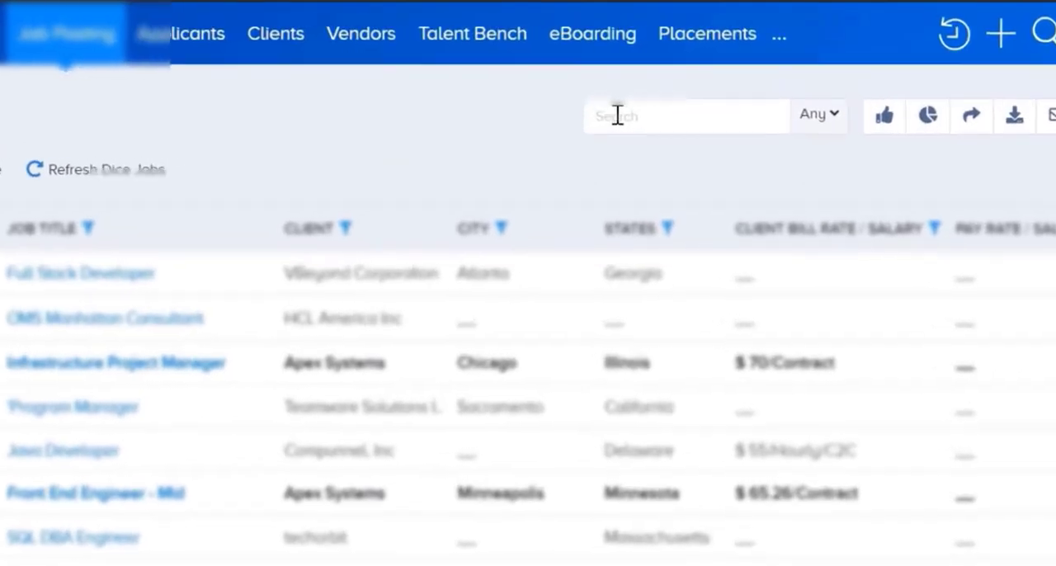
pyautogui.rightClick(662, 83)
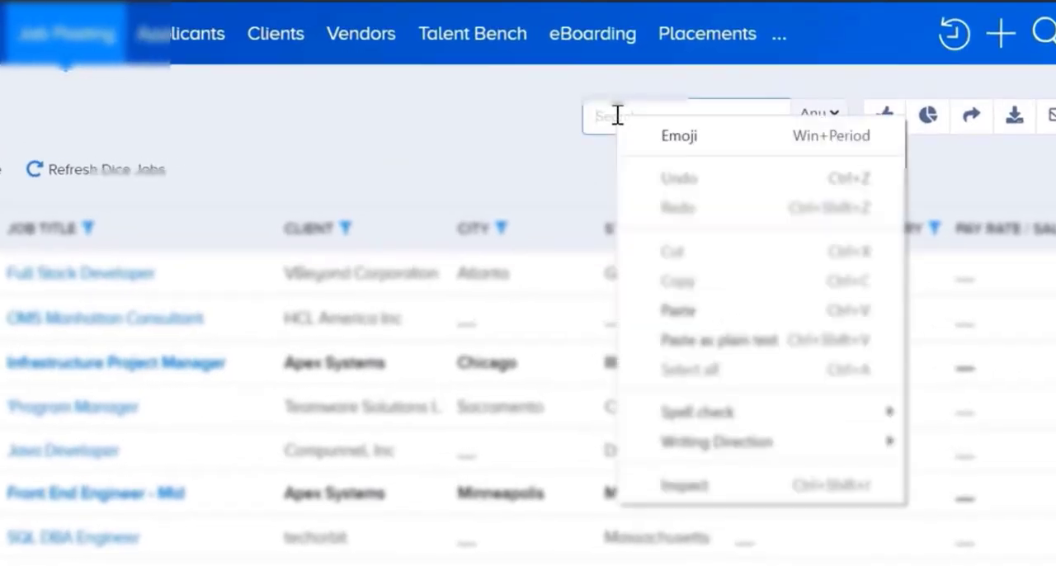
pyautogui.click(654, 311)
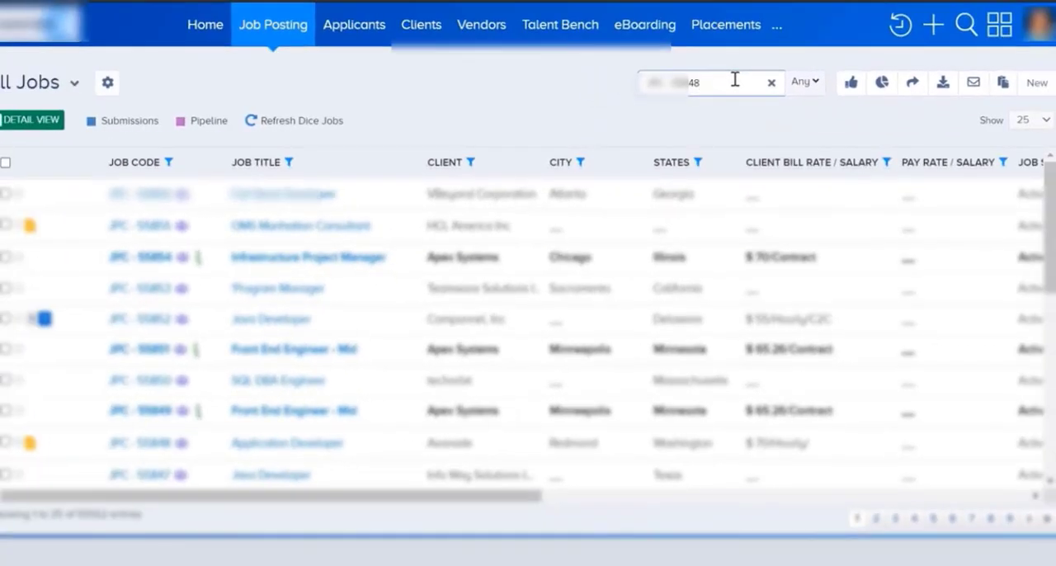
pyautogui.press('Return')
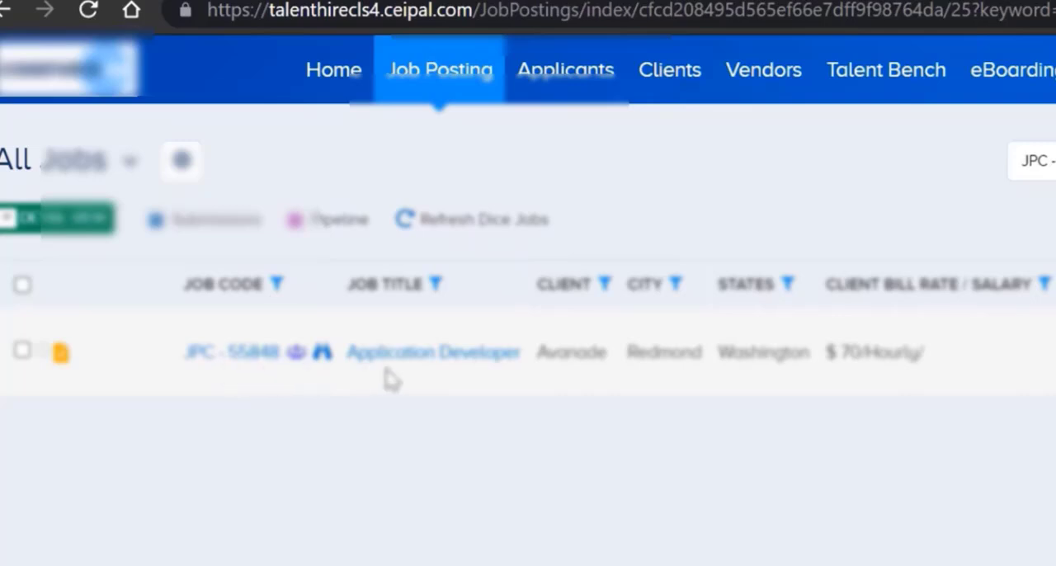
pyautogui.click(217, 355)
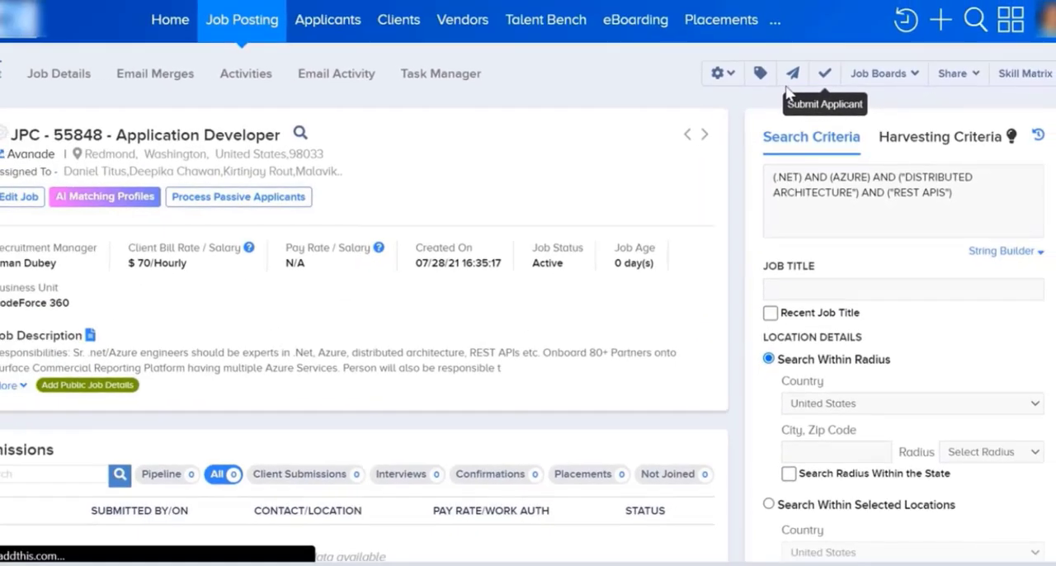
# Start an applicant submission for the job, find the applicant by e-mail address, and submit the selected profile.
pyautogui.click(836, 63)
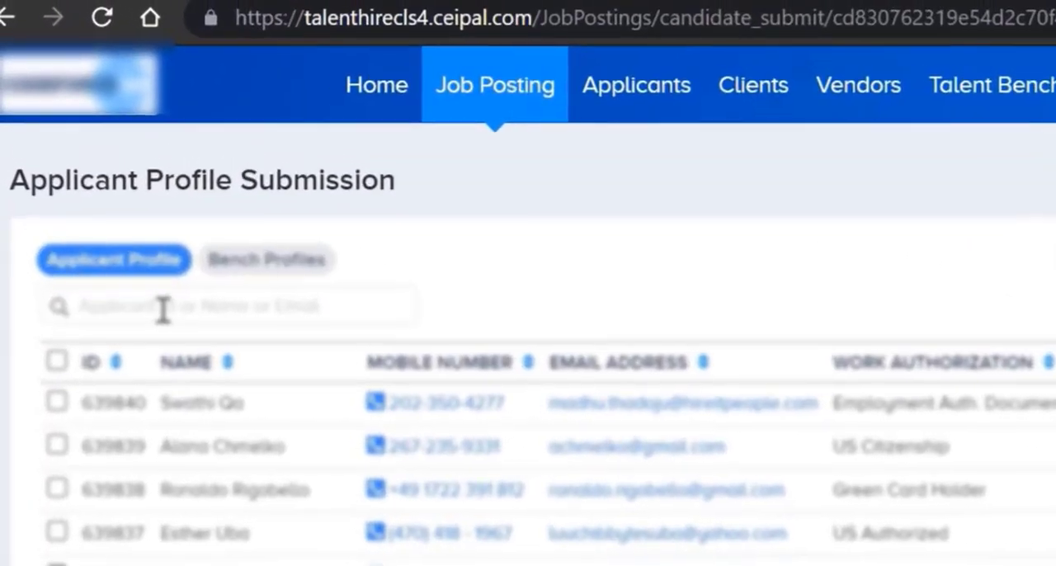
pyautogui.click(166, 307)
pyautogui.rightClick(168, 310)
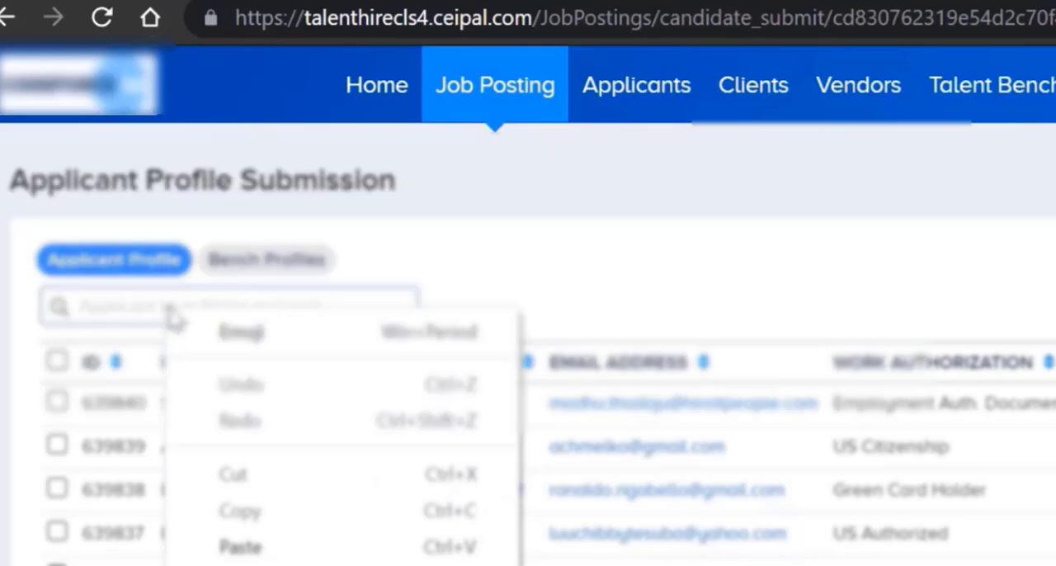
pyautogui.click(216, 547)
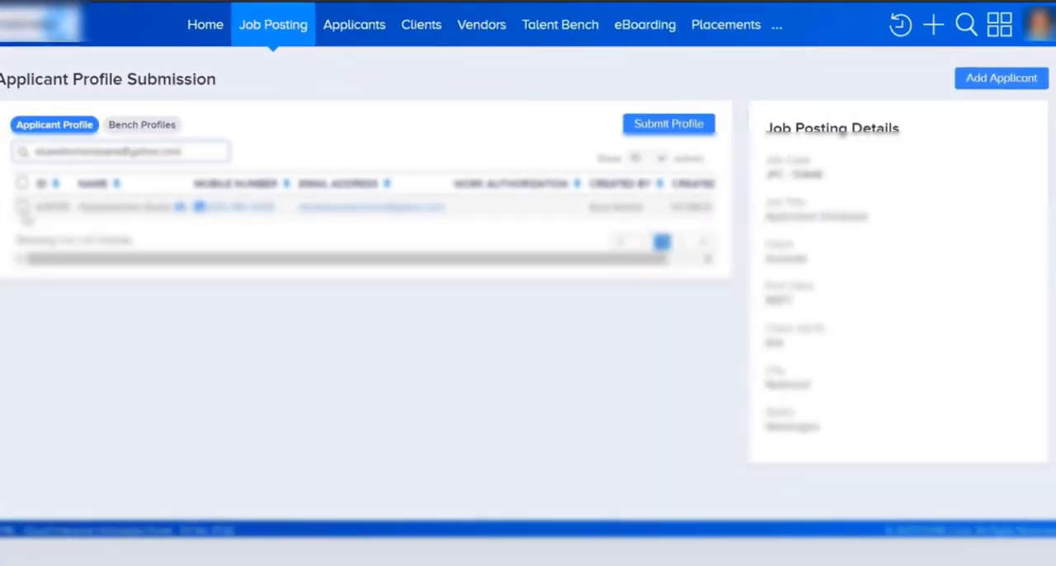
pyautogui.click(23, 206)
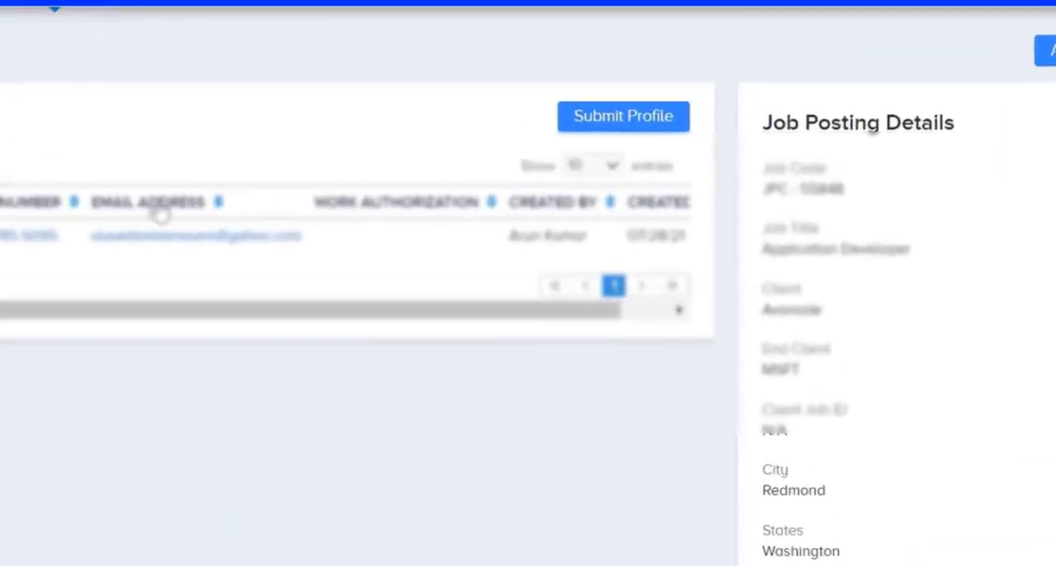
pyautogui.click(619, 128)
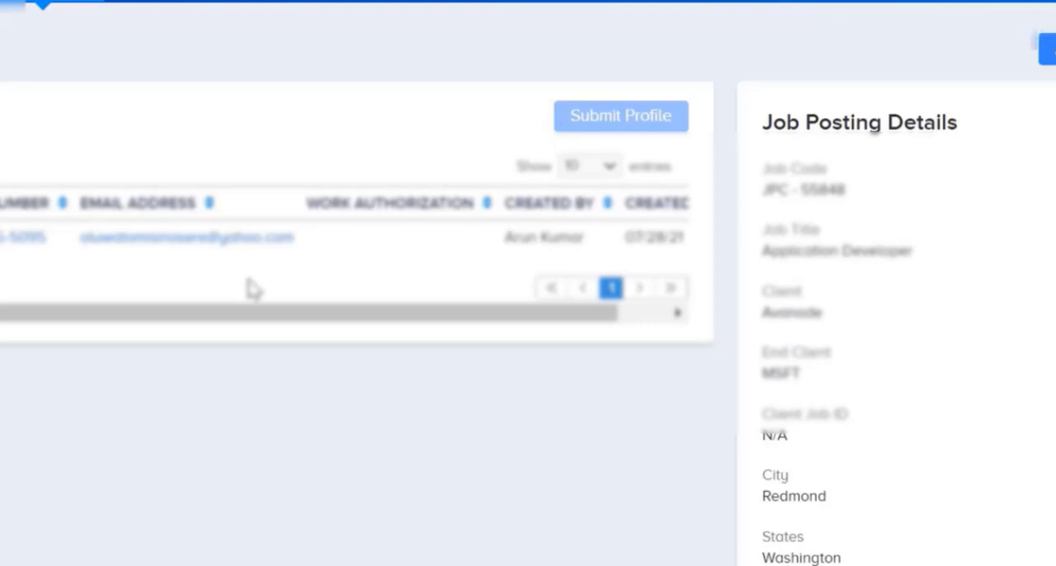
pyautogui.scroll(-3, 462, 339)
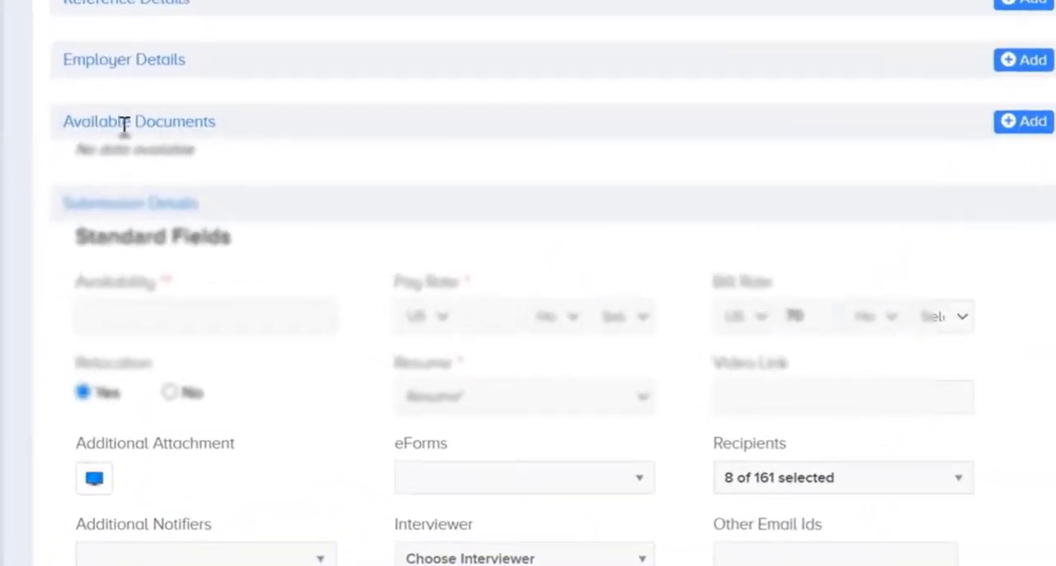
pyautogui.moveTo(48, 154); pyautogui.dragTo(179, 151)
pyautogui.click(220, 120)
pyautogui.tripleClick(219, 121)
pyautogui.click(160, 122)
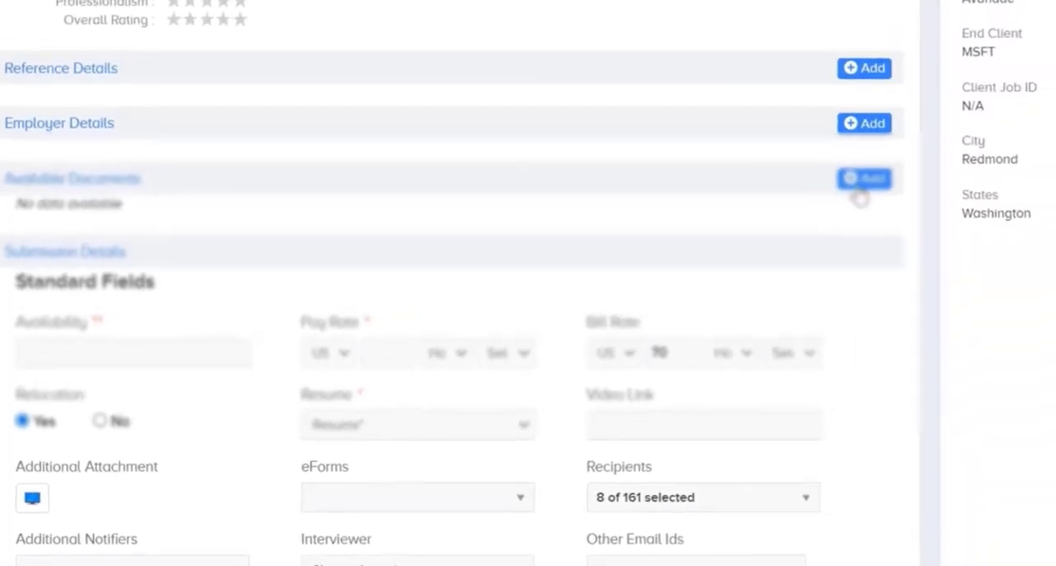
# Upload the CEIPAL file from the local drive as a Work Authorization document and select it for the submission.
pyautogui.click(1000, 124)
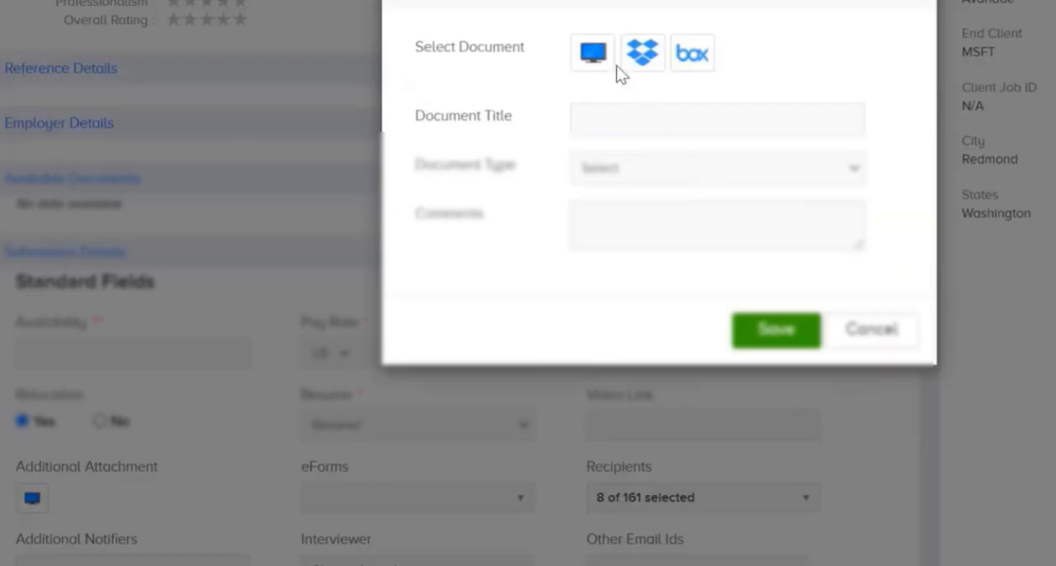
pyautogui.click(593, 54)
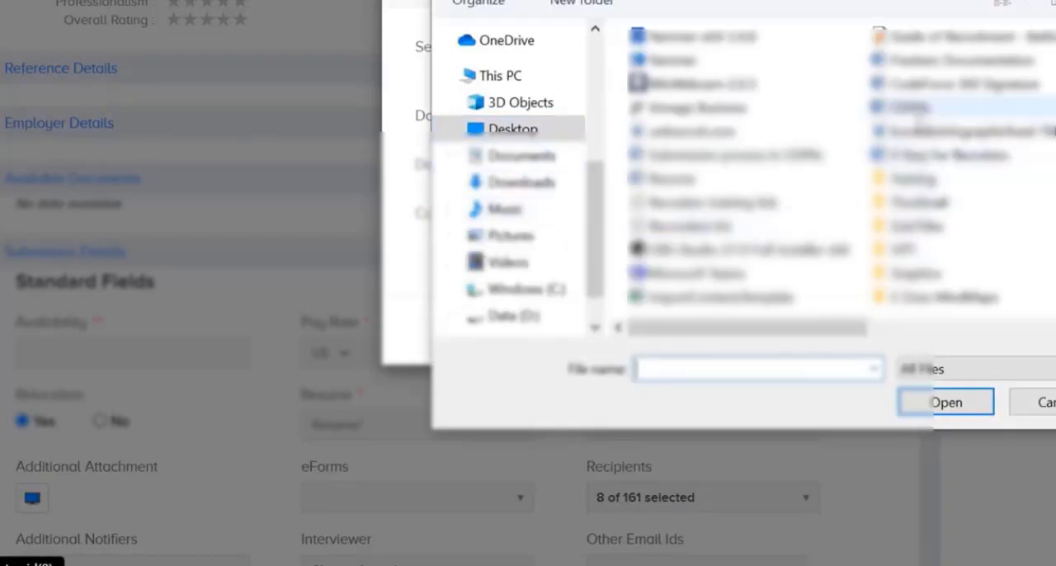
pyautogui.click(908, 108)
pyautogui.click(916, 402)
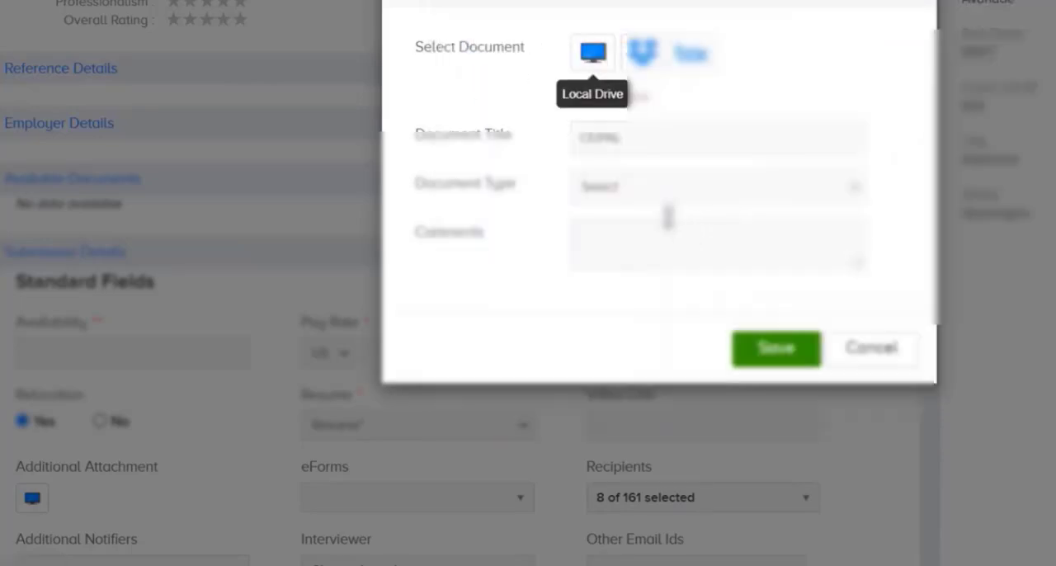
pyautogui.click(648, 190)
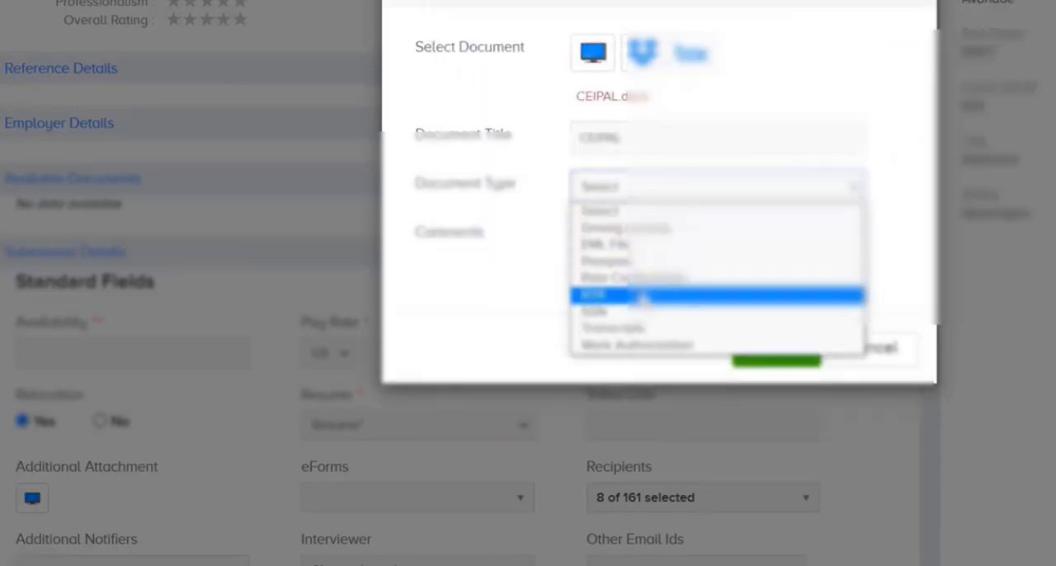
pyautogui.click(660, 345)
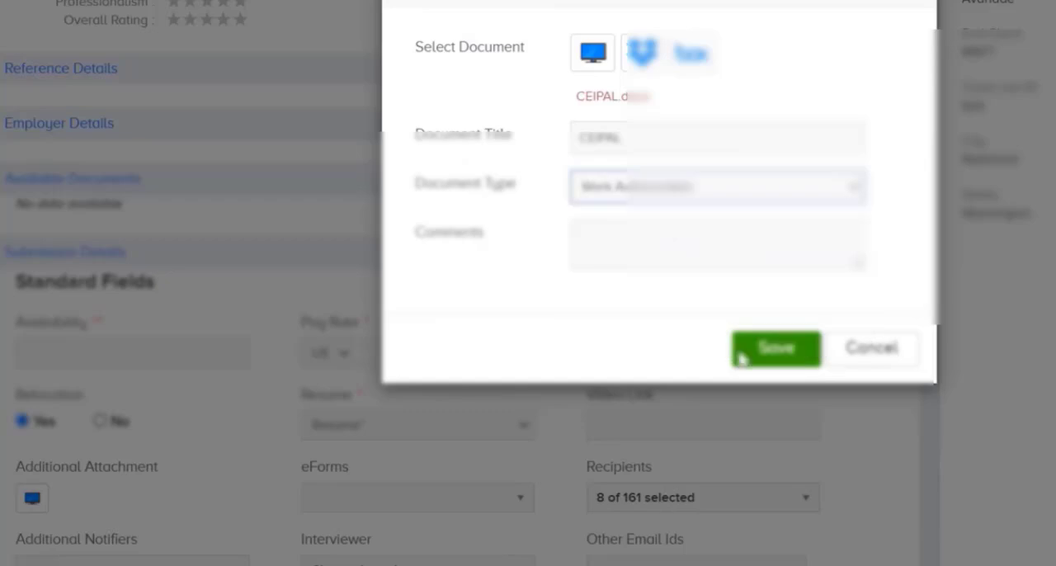
pyautogui.click(778, 363)
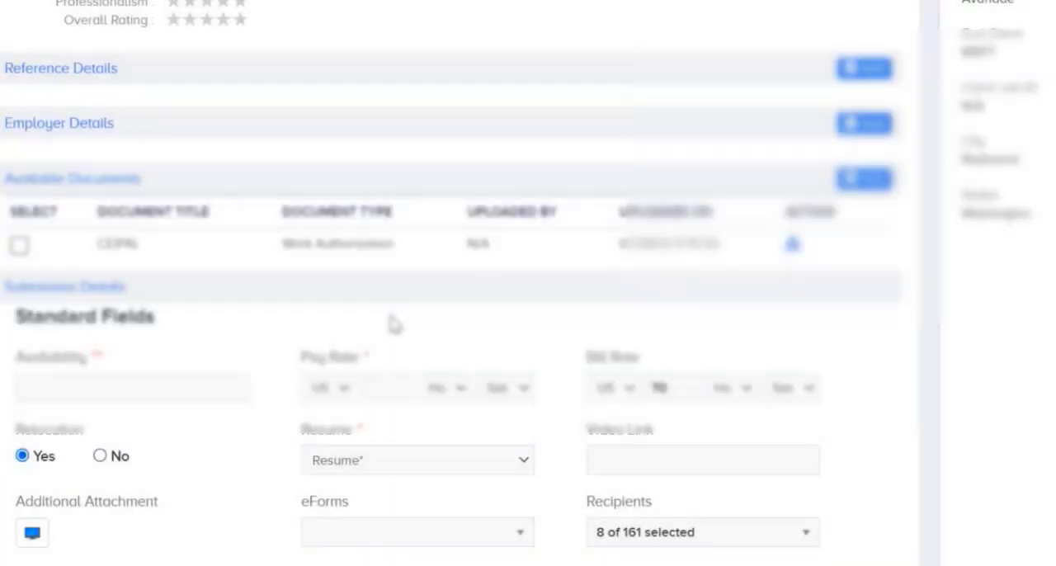
pyautogui.click(19, 246)
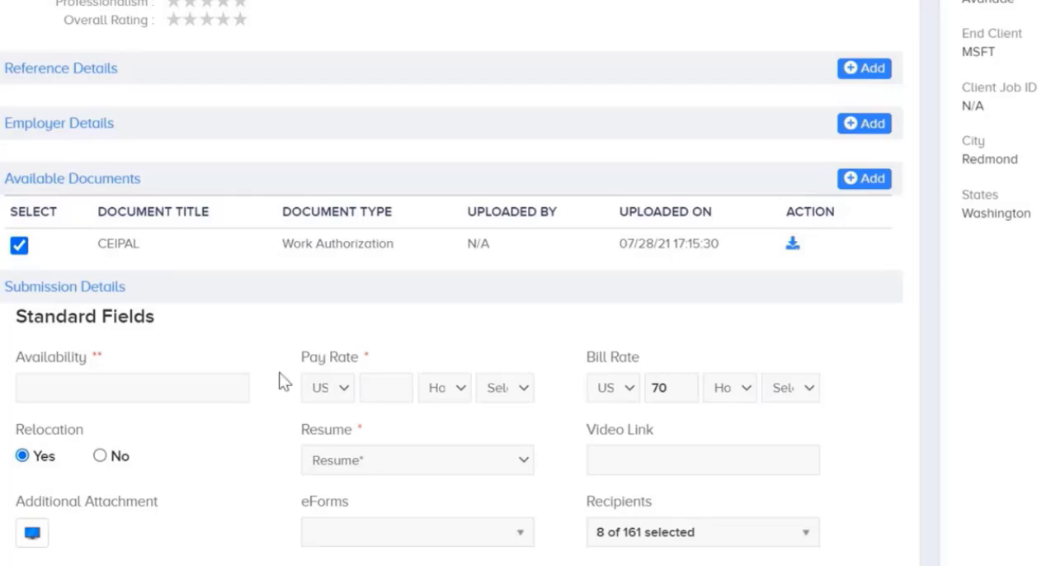
# Enter 1 week as the applicant's availability in the submission details.
pyautogui.scroll(-3, 279, 381)
pyautogui.click(59, 170)
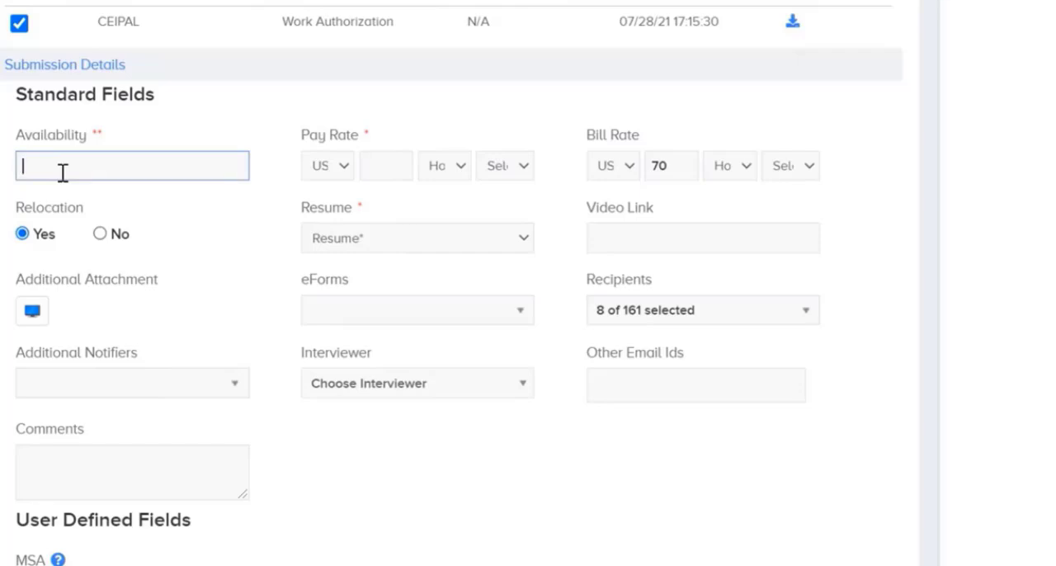
pyautogui.write('1')
pyautogui.write(' we')
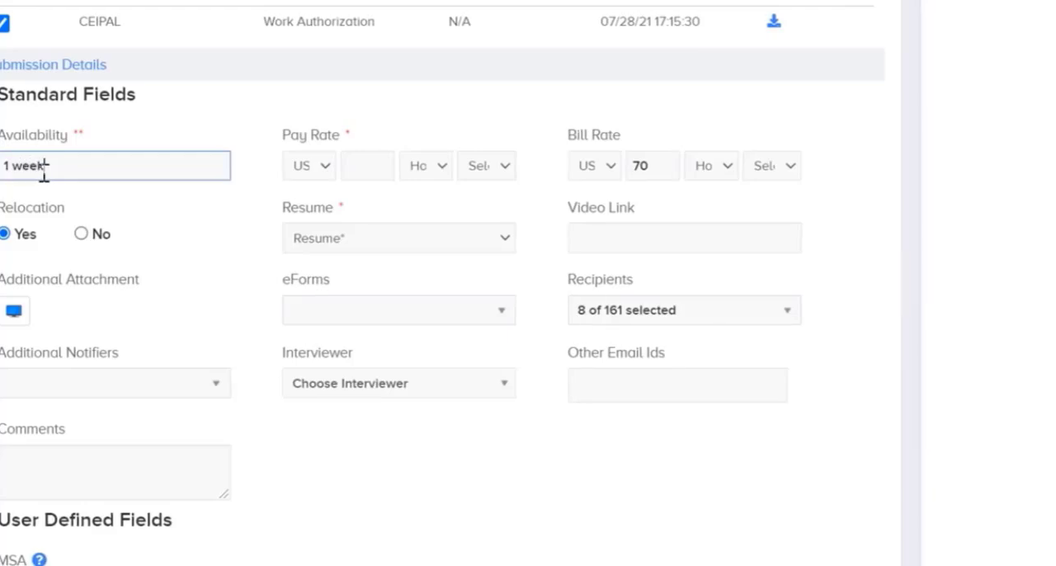
pyautogui.write('ek')
pyautogui.click(177, 229)
# Set the pay rate to 60 with C2C as its employment type.
pyautogui.click(371, 169)
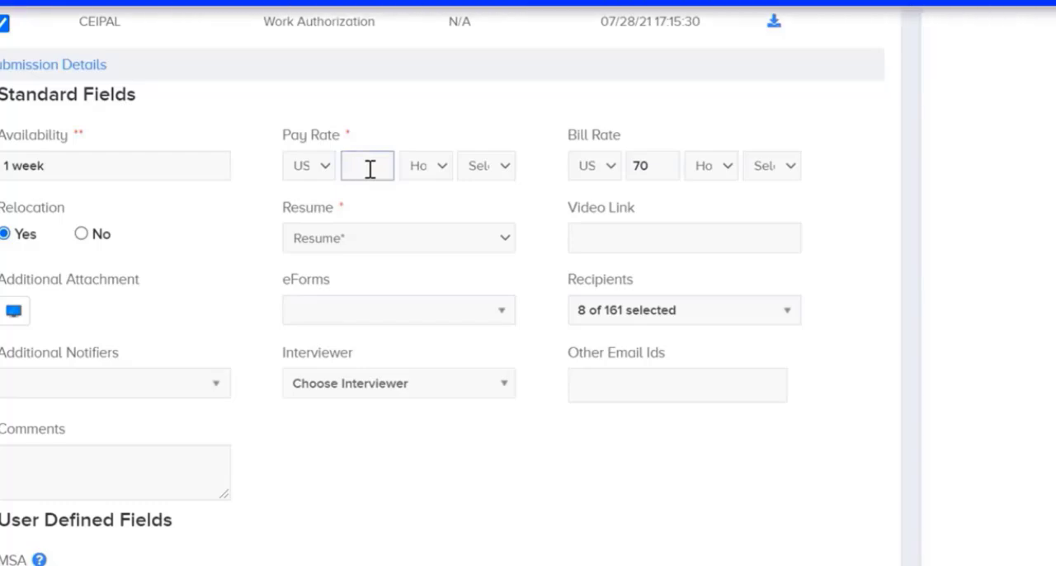
pyautogui.write('60')
pyautogui.click(486, 165)
pyautogui.click(538, 224)
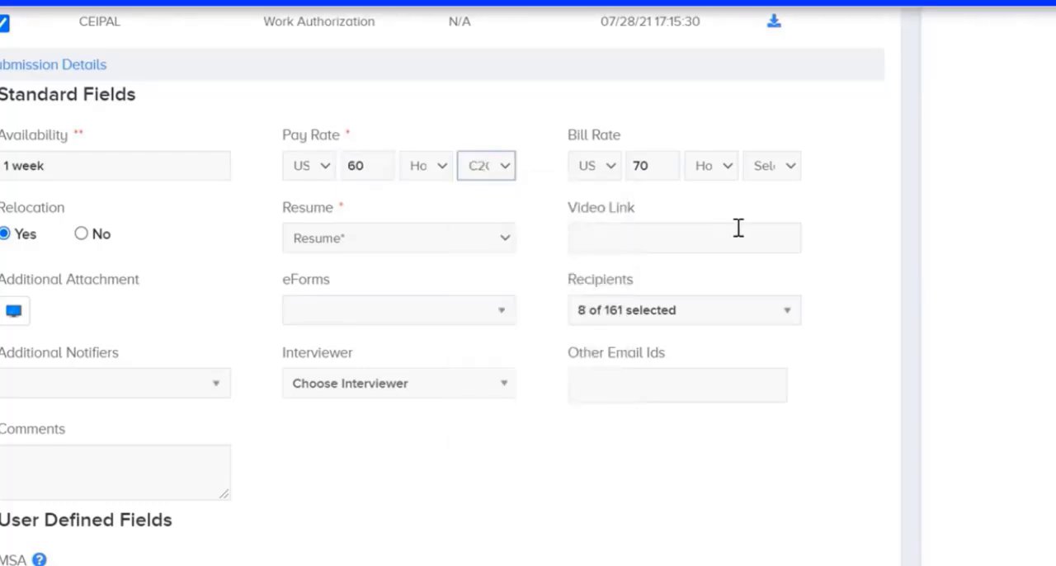
pyautogui.click(851, 238)
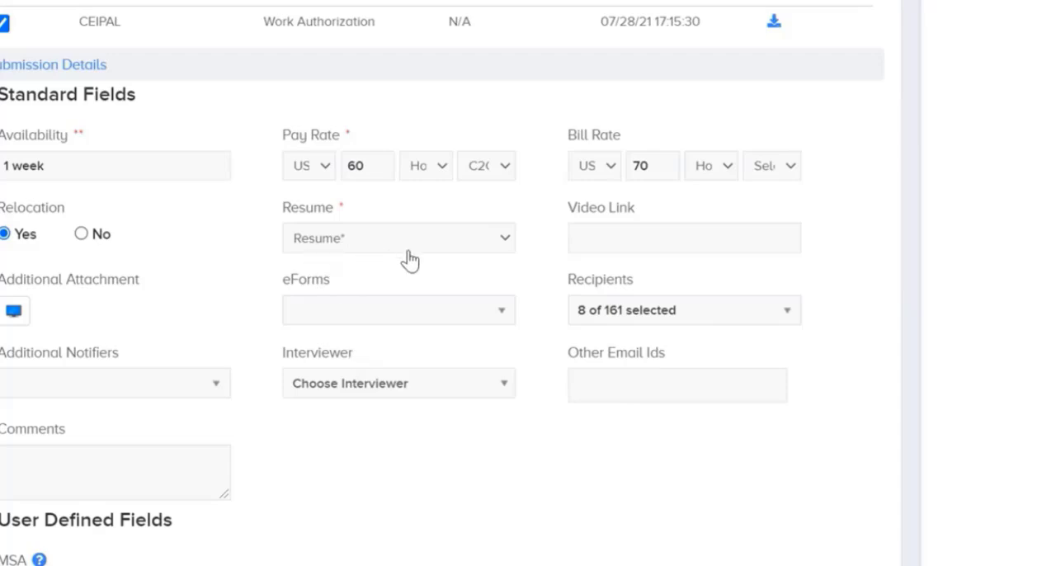
# Clear every selected recipient from the submission's recipient list.
pyautogui.click(649, 317)
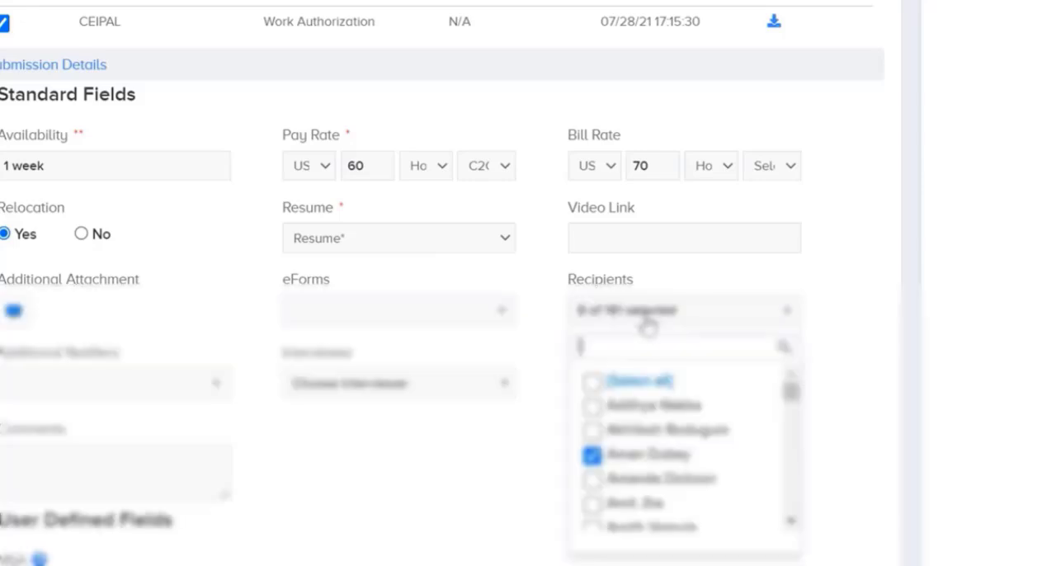
pyautogui.doubleClick(593, 382)
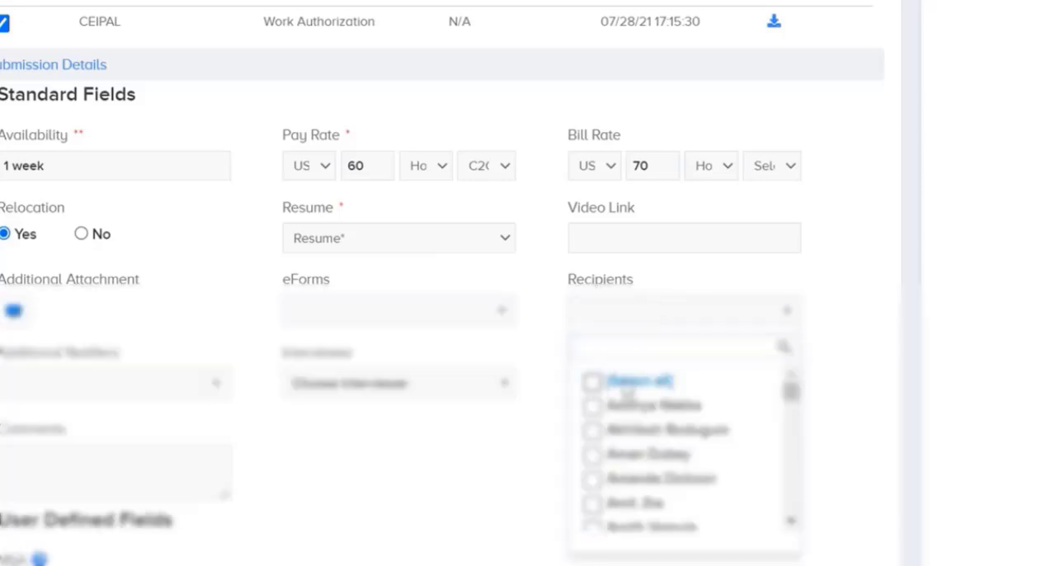
pyautogui.click(821, 334)
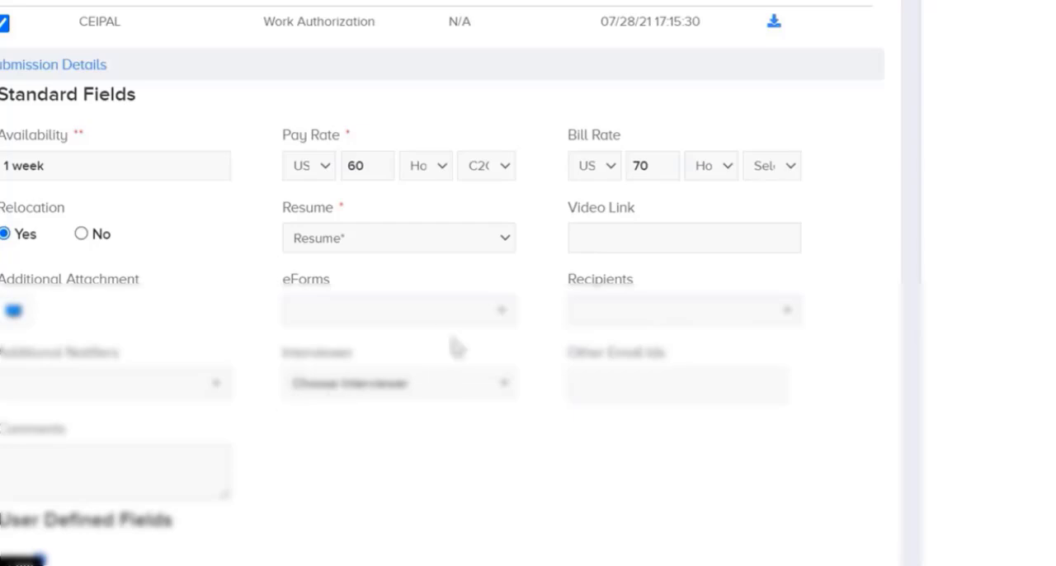
# Save the submission details and proceed to the submission's email preview.
pyautogui.scroll(-1, 287, 429)
pyautogui.scroll(-1, 286, 428)
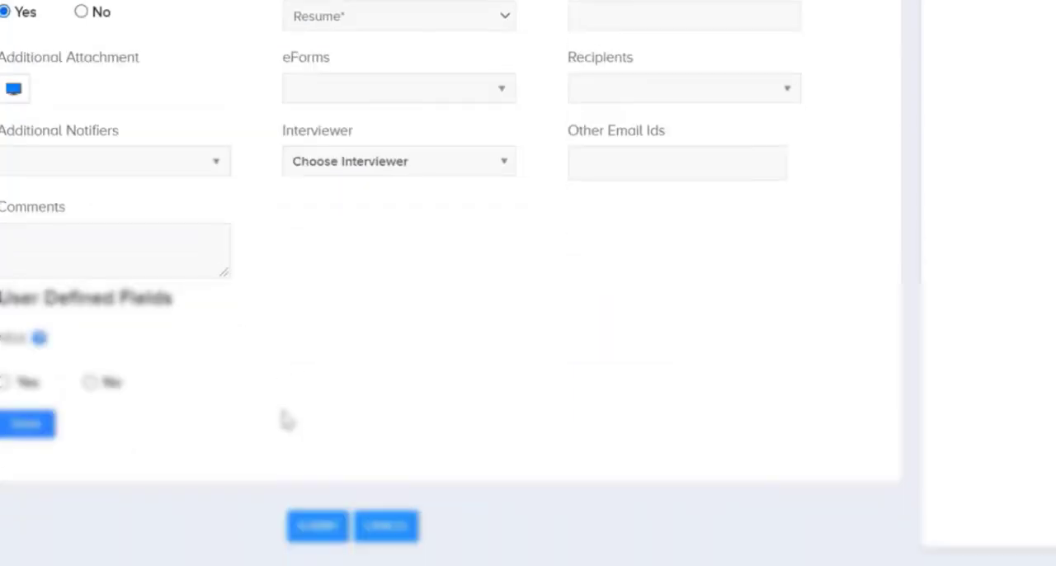
pyautogui.click(28, 430)
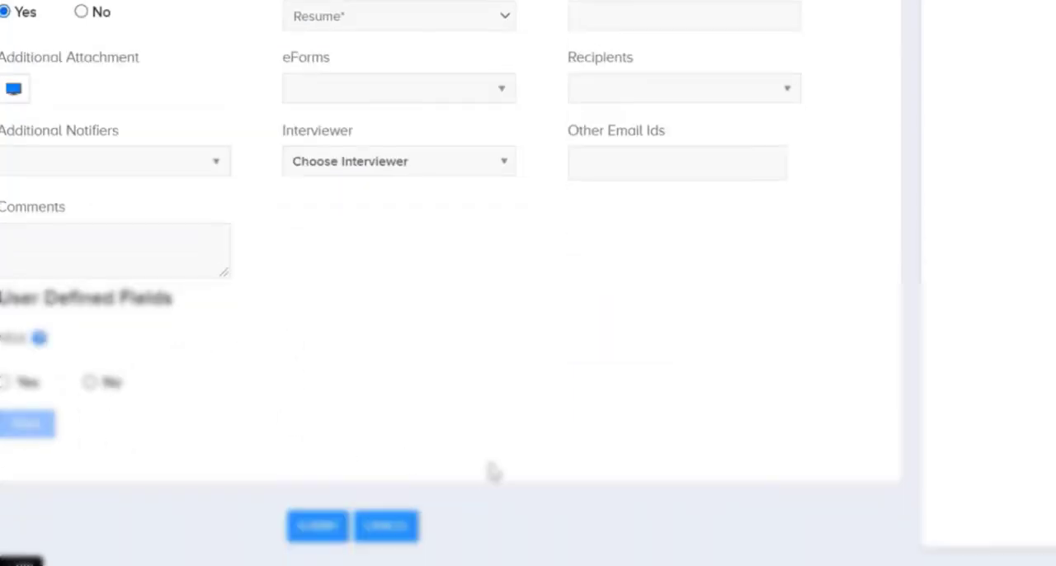
pyautogui.scroll(-2, 563, 454)
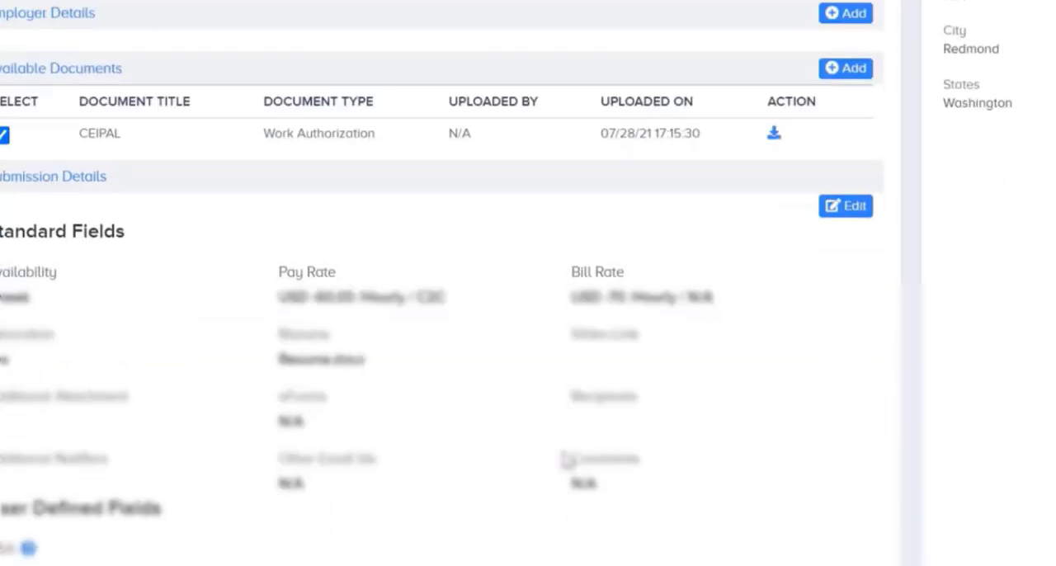
pyautogui.scroll(-2, 568, 458)
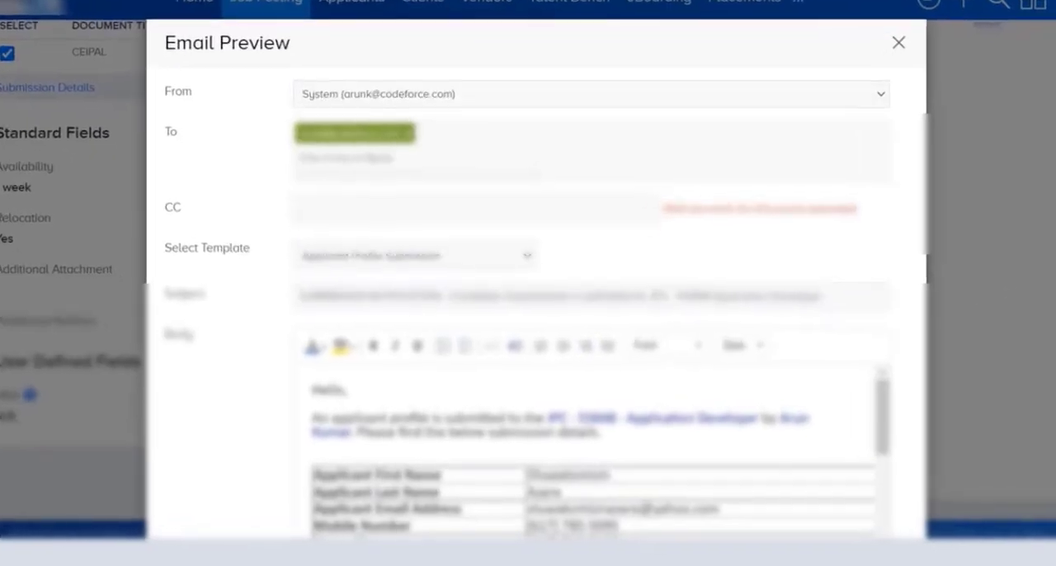
# Review the submission email's sender, recipients, template, subject line and body, including the applicant and employer detail tables.
pyautogui.scroll(-1, 536, 330)
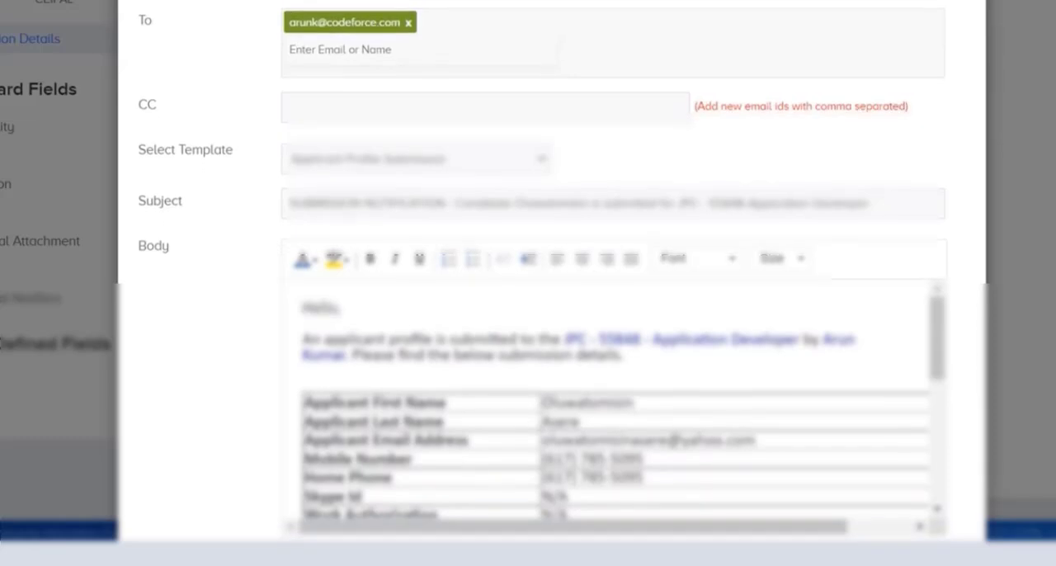
pyautogui.scroll(-1, 536, 330)
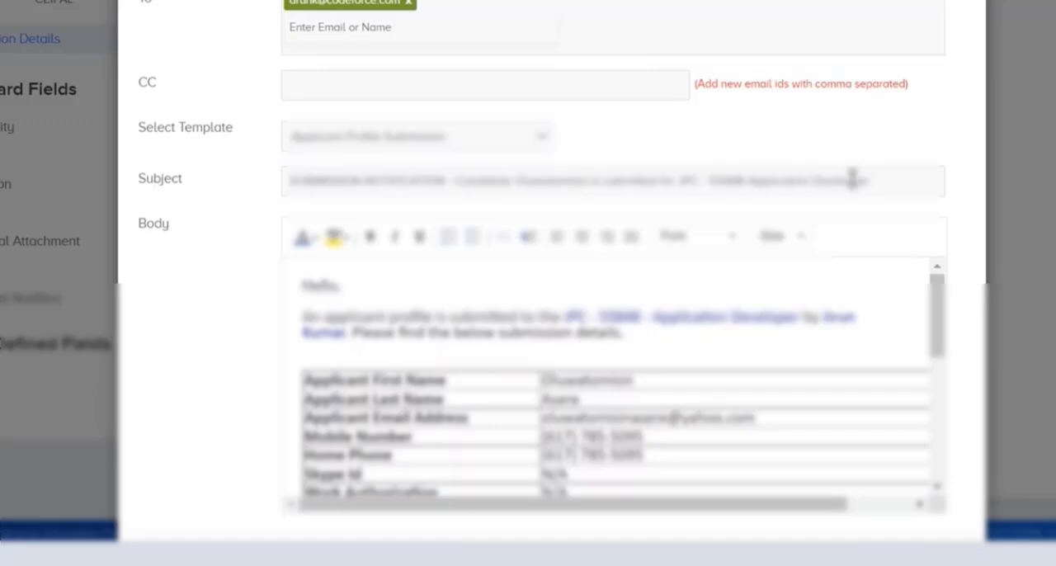
pyautogui.moveTo(906, 180); pyautogui.dragTo(287, 182)
pyautogui.click(404, 182)
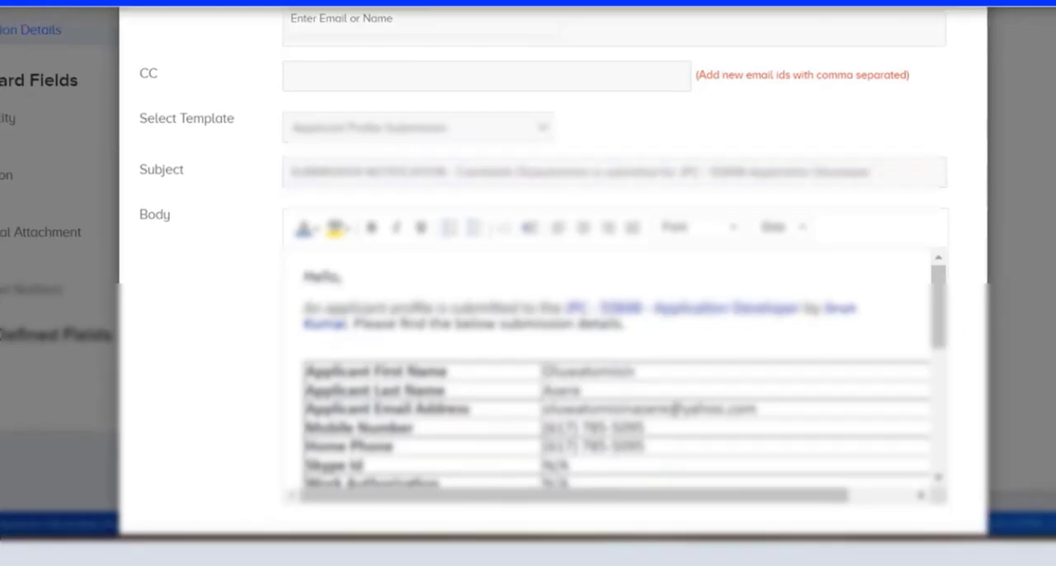
pyautogui.scroll(-2, 781, 320)
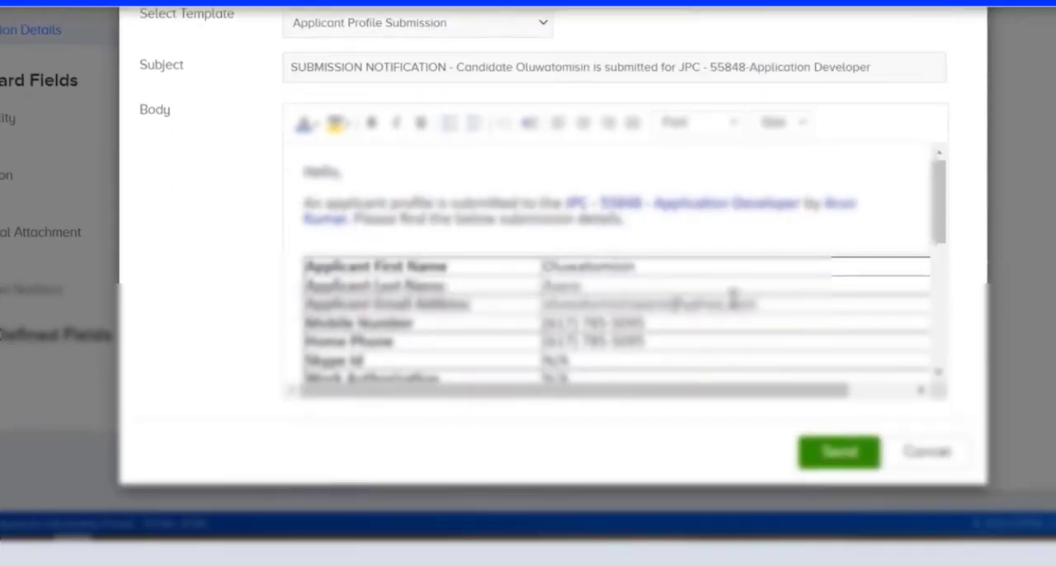
pyautogui.scroll(-5, 791, 304)
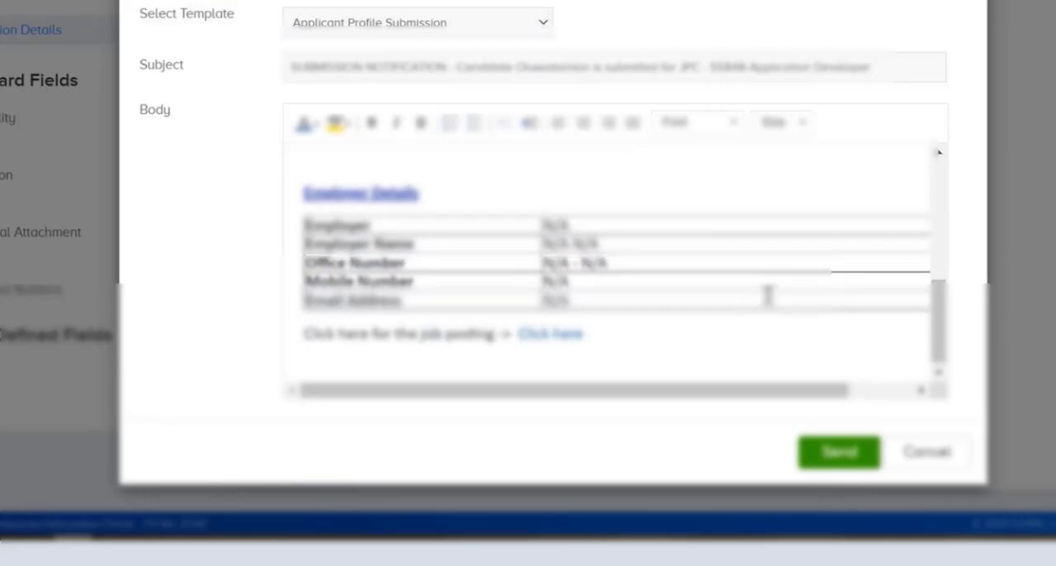
pyautogui.scroll(5, 768, 296)
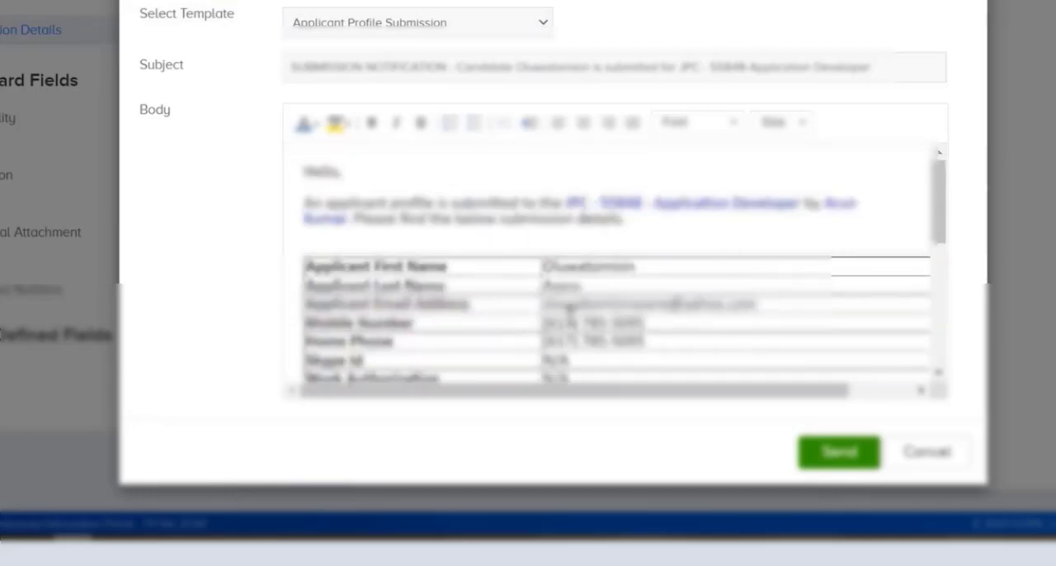
pyautogui.scroll(1, 562, 241)
pyautogui.scroll(-3, 724, 356)
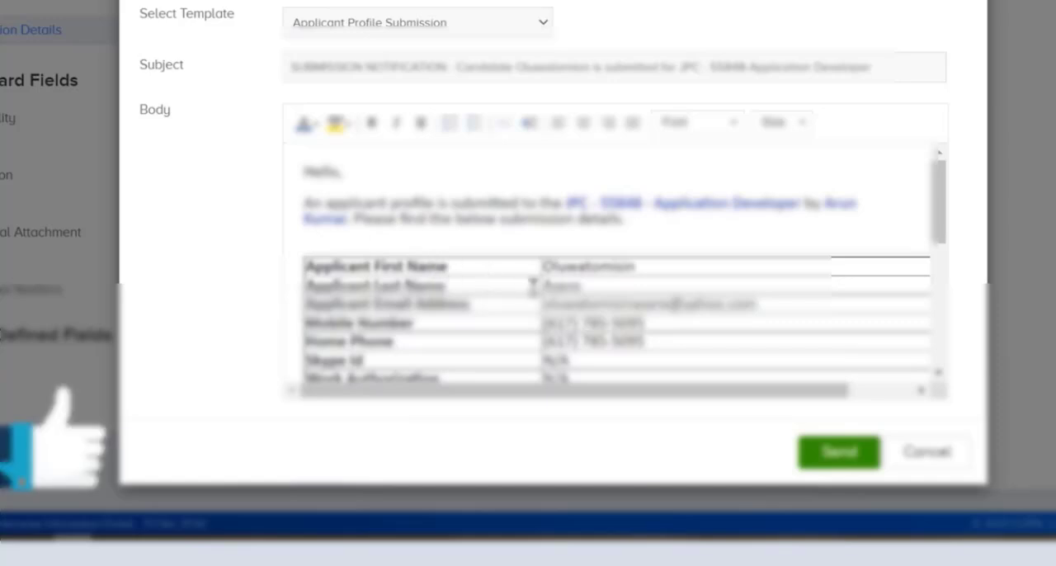
pyautogui.scroll(2, 581, 324)
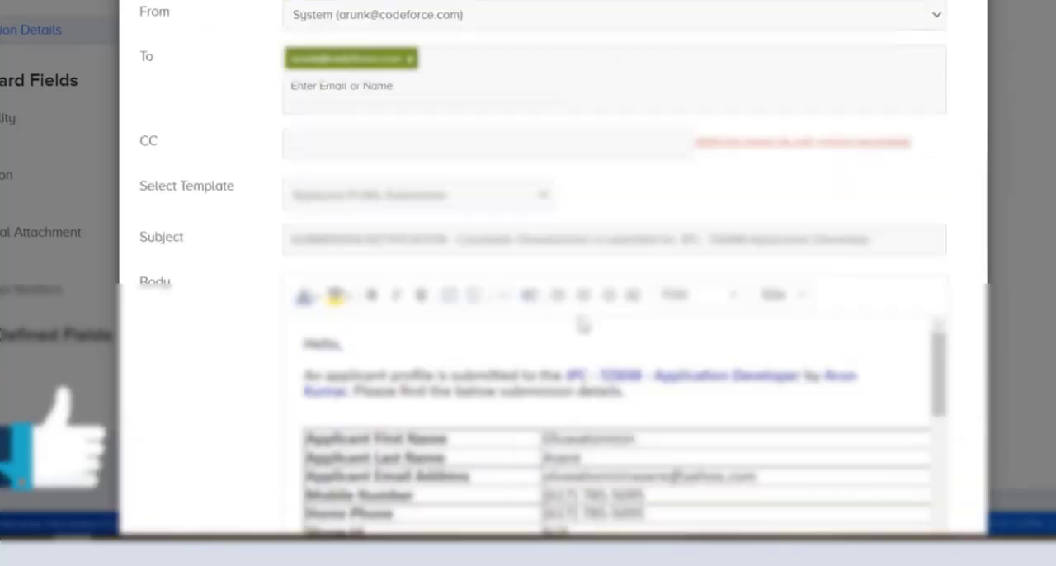